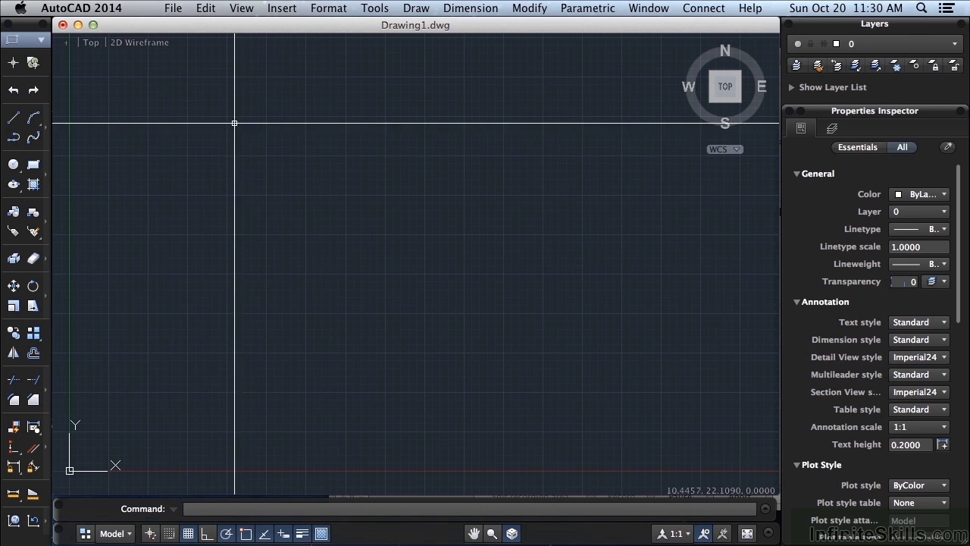
Look through the File and Edit menus, closing each without running a command
click(174, 9)
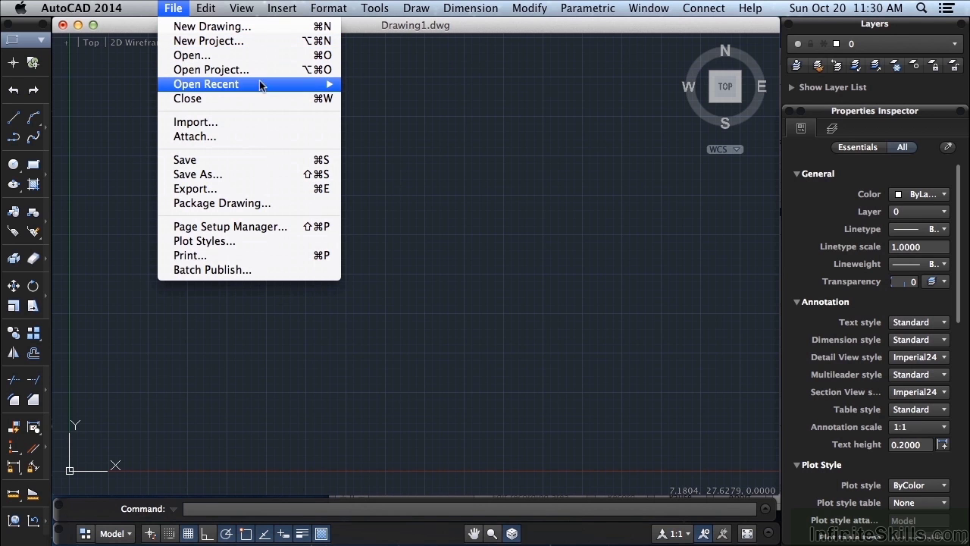
mouse_move(266, 83)
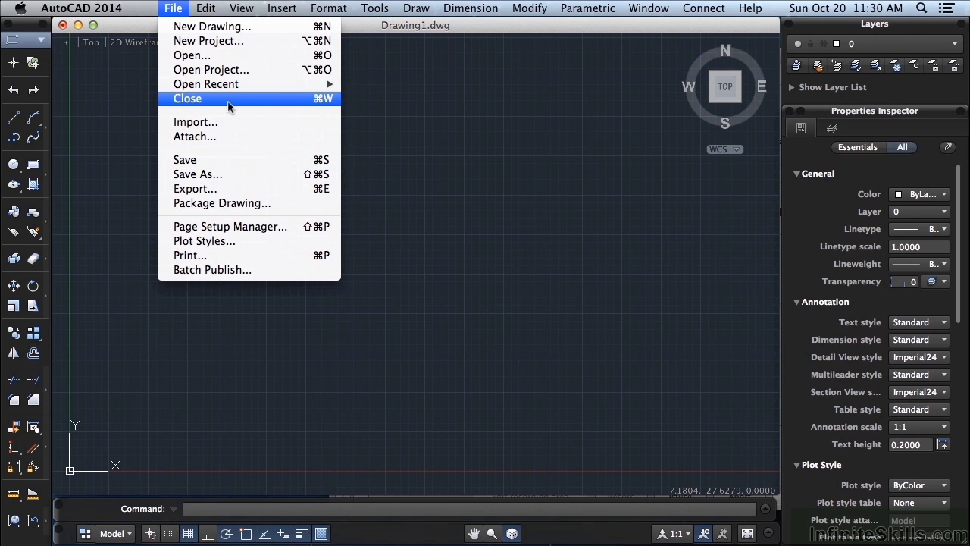
click(384, 125)
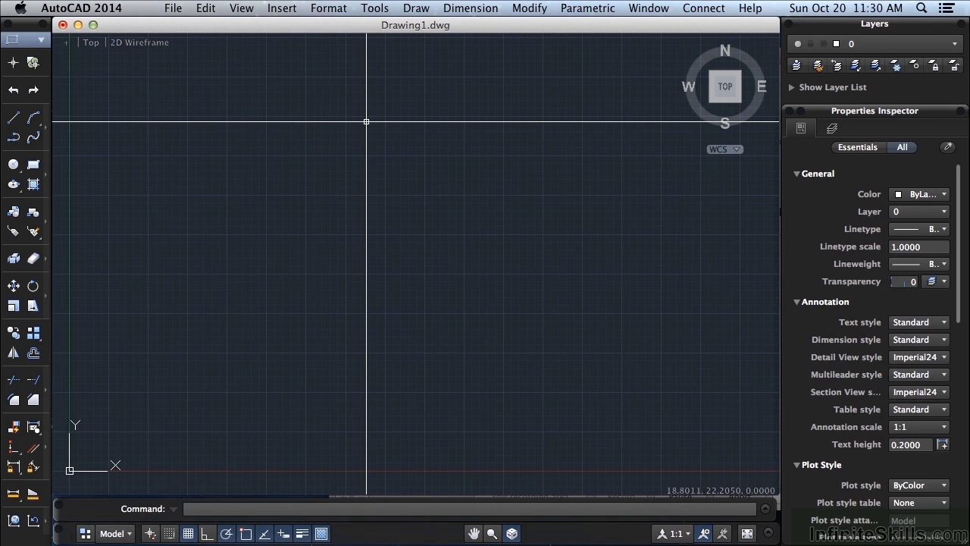
click(206, 8)
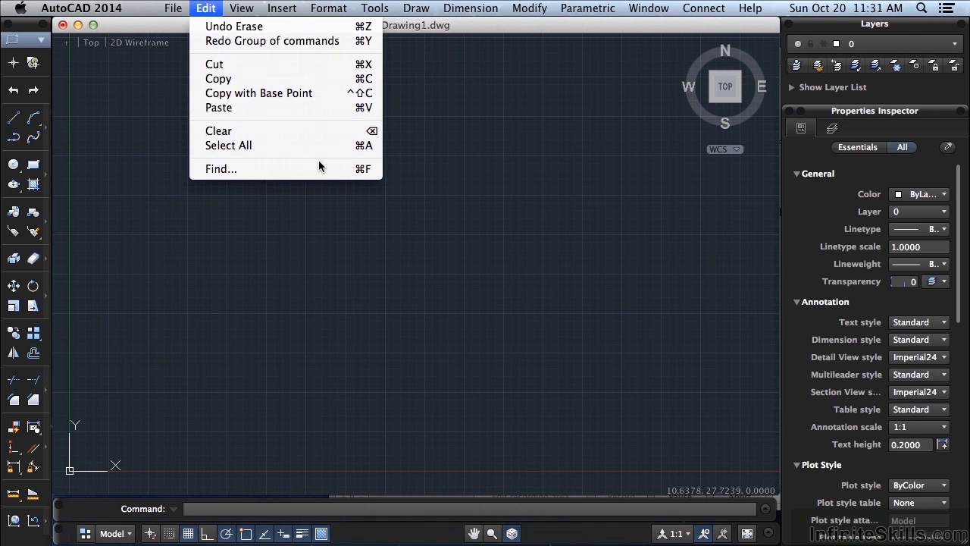
click(465, 154)
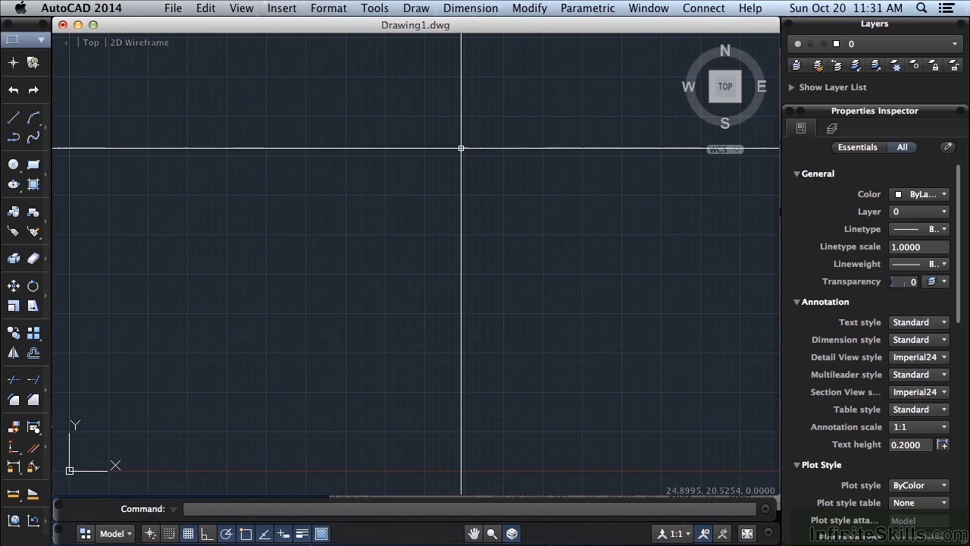
Browse the View menu and its submenus, then close it
click(245, 11)
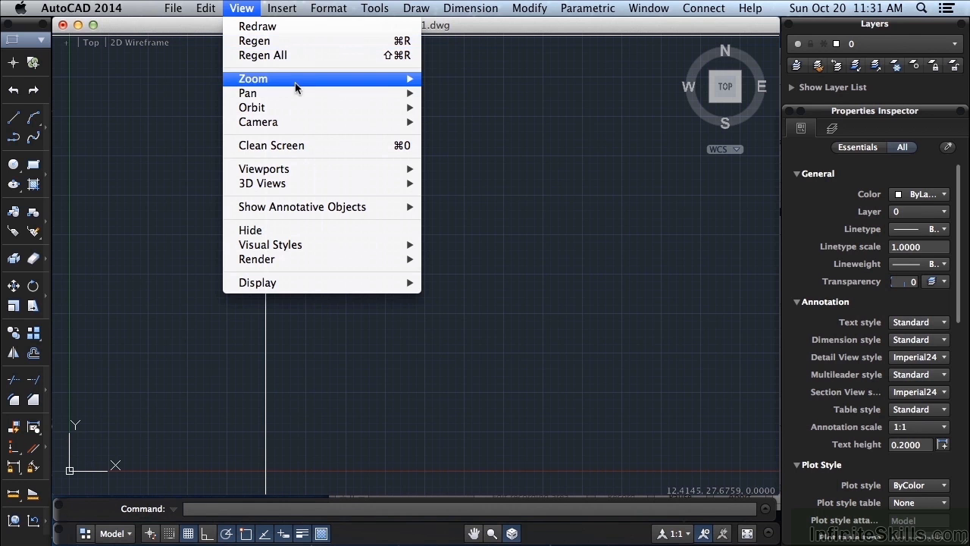
mouse_move(297, 122)
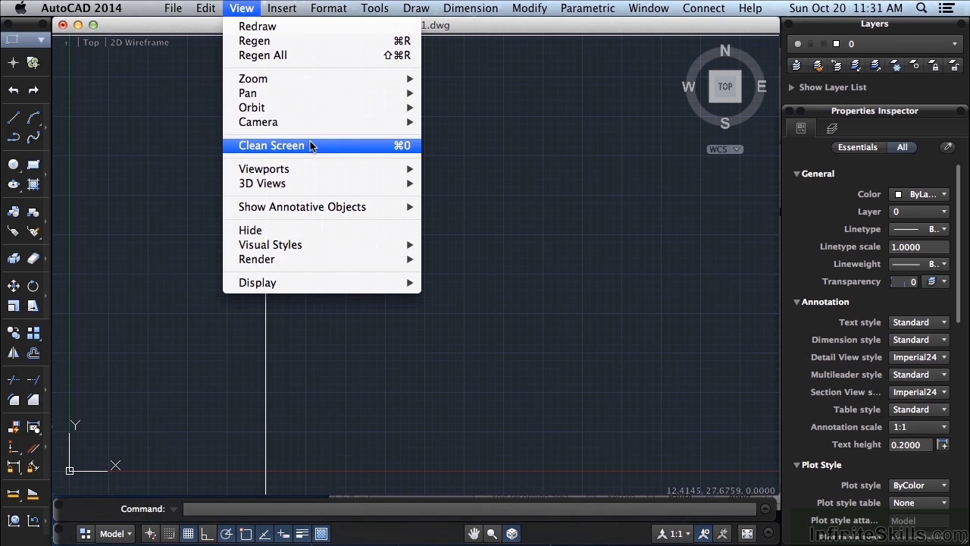
mouse_move(323, 185)
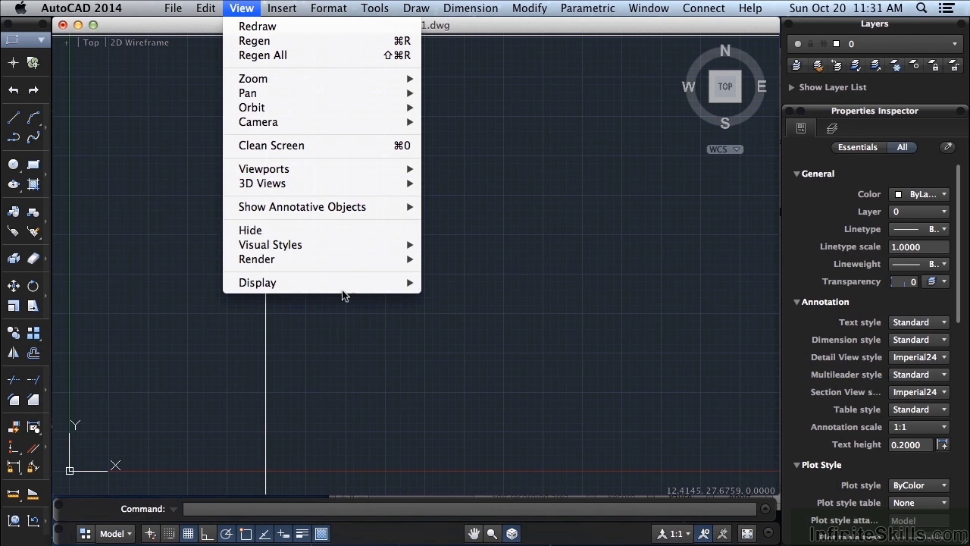
mouse_move(342, 291)
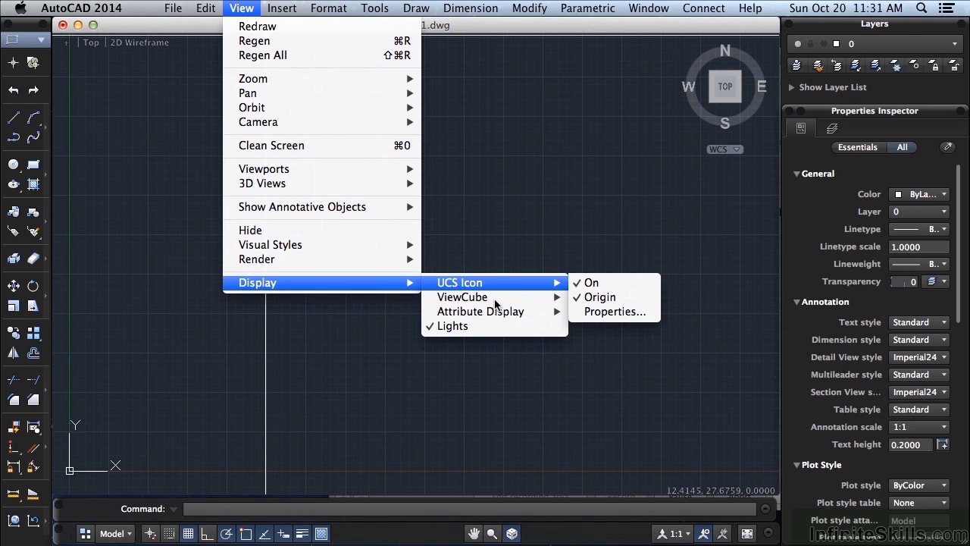
mouse_move(499, 306)
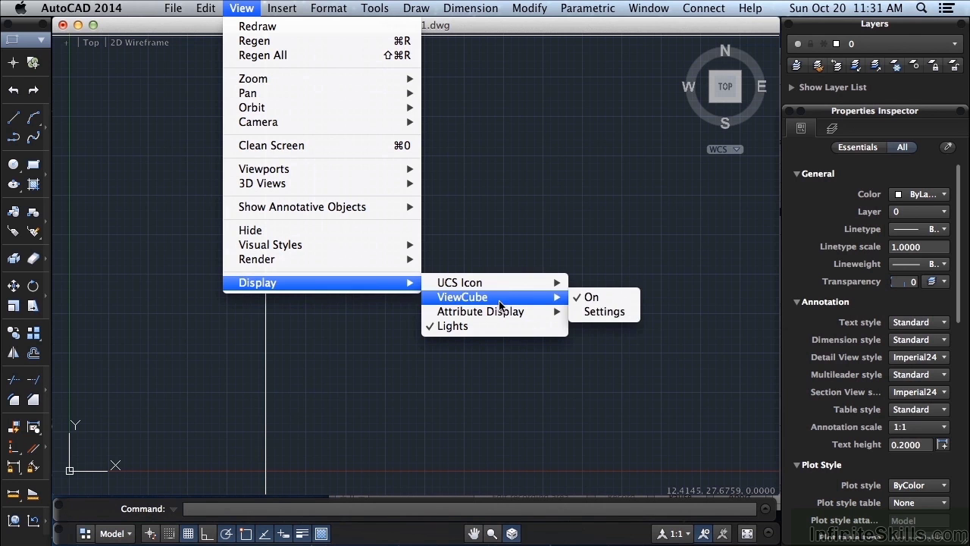
click(462, 221)
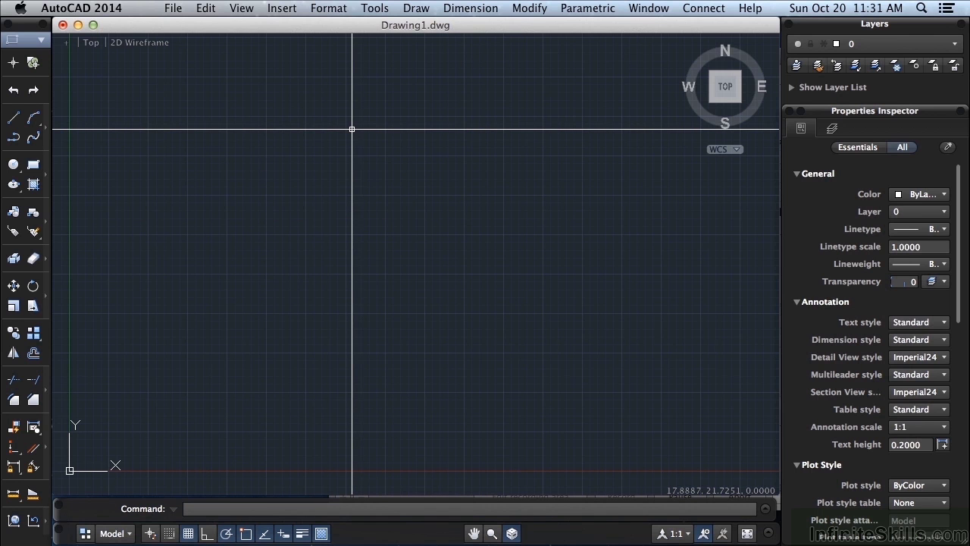
Slide from the Insert menu across Format and Tools onto the Draw menu
click(289, 12)
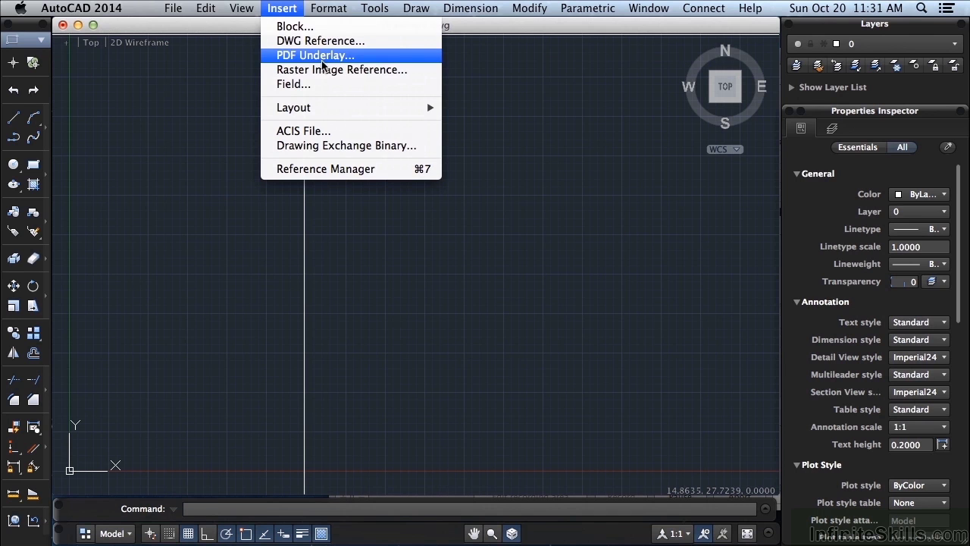
mouse_move(341, 11)
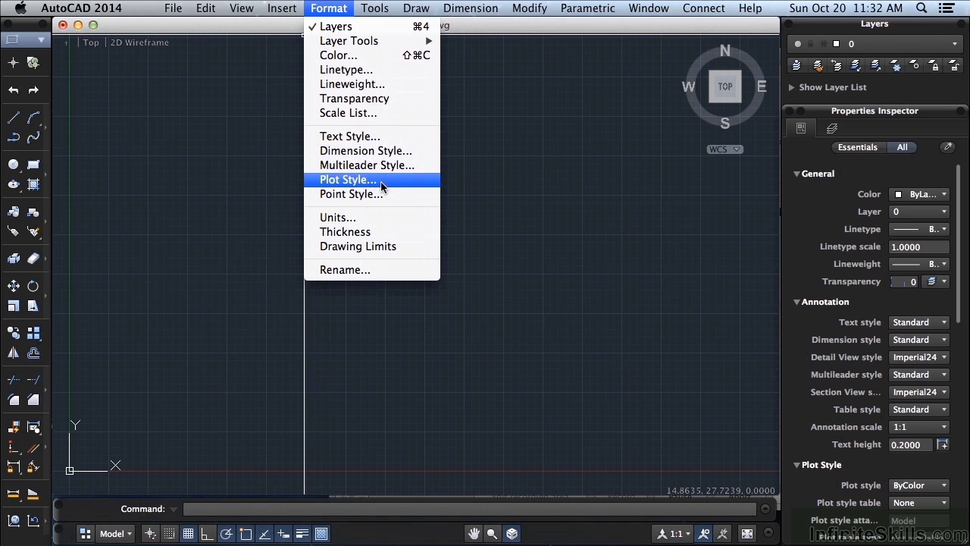
mouse_move(378, 10)
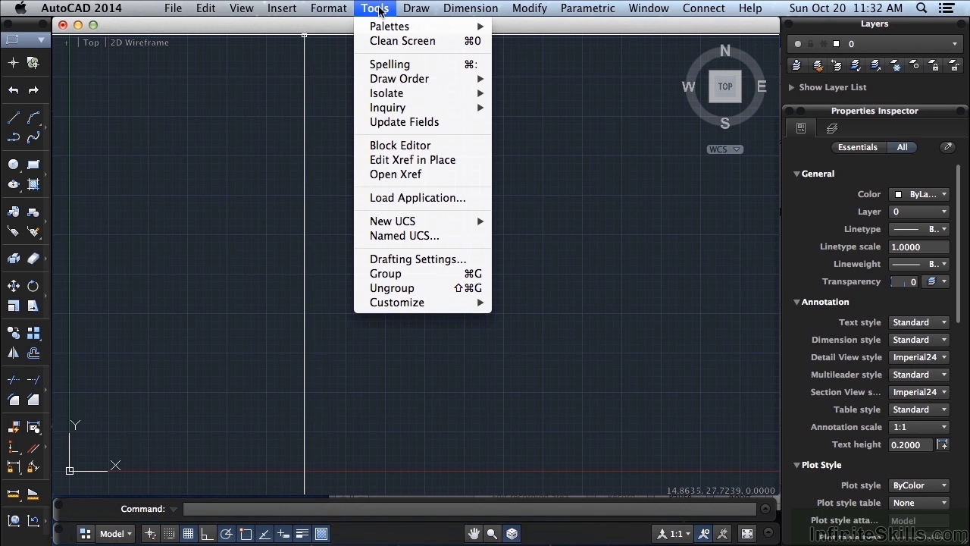
mouse_move(413, 29)
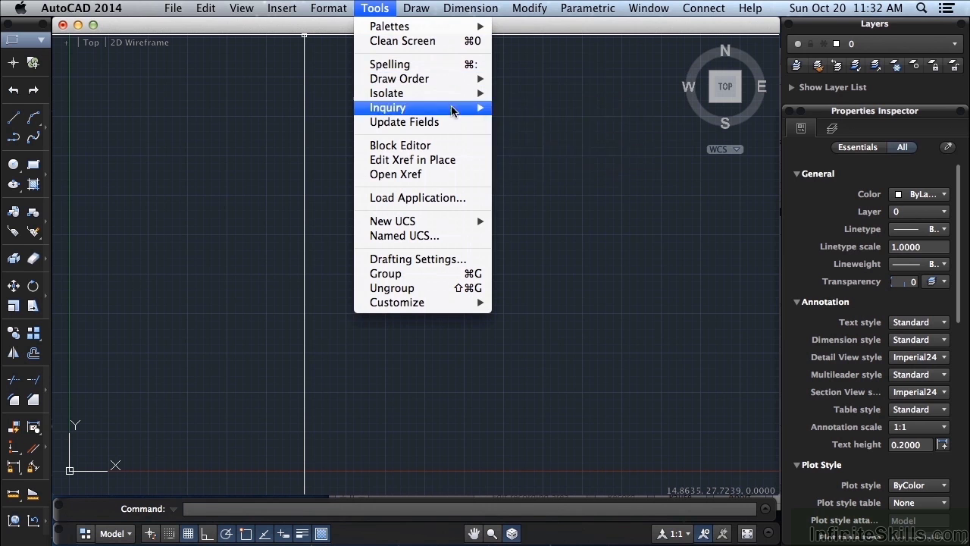
mouse_move(429, 10)
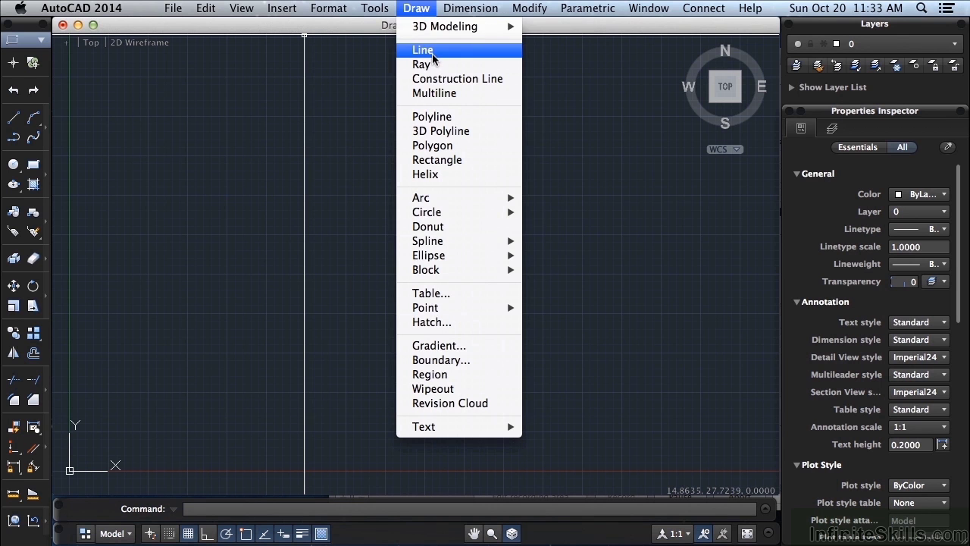
Draw a diagonal line rising to the right, then a second parallel line just below it
click(423, 50)
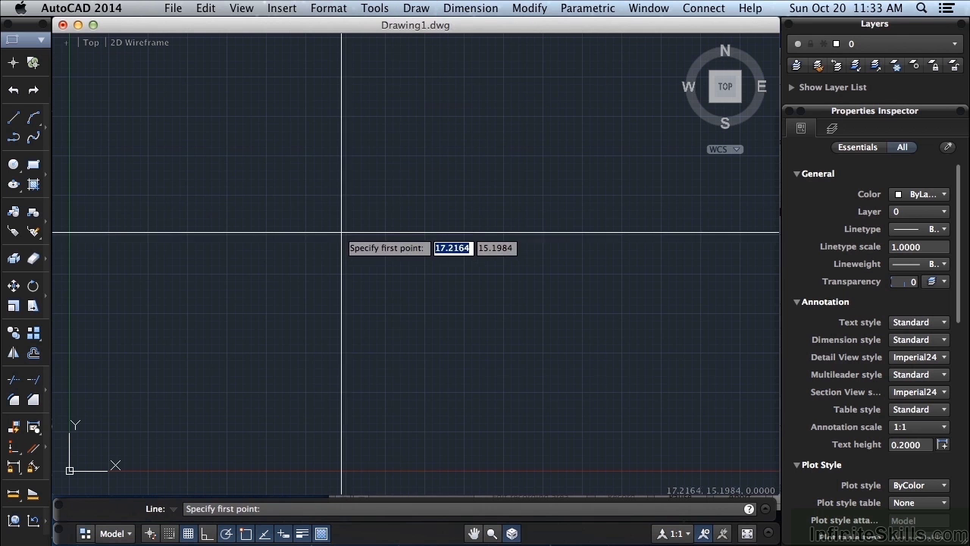
click(247, 294)
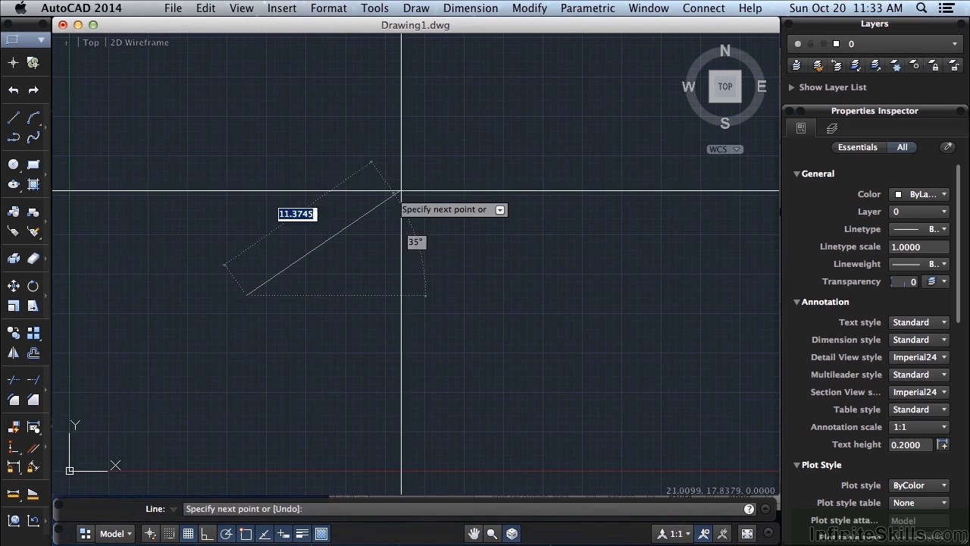
click(415, 183)
key(Return)
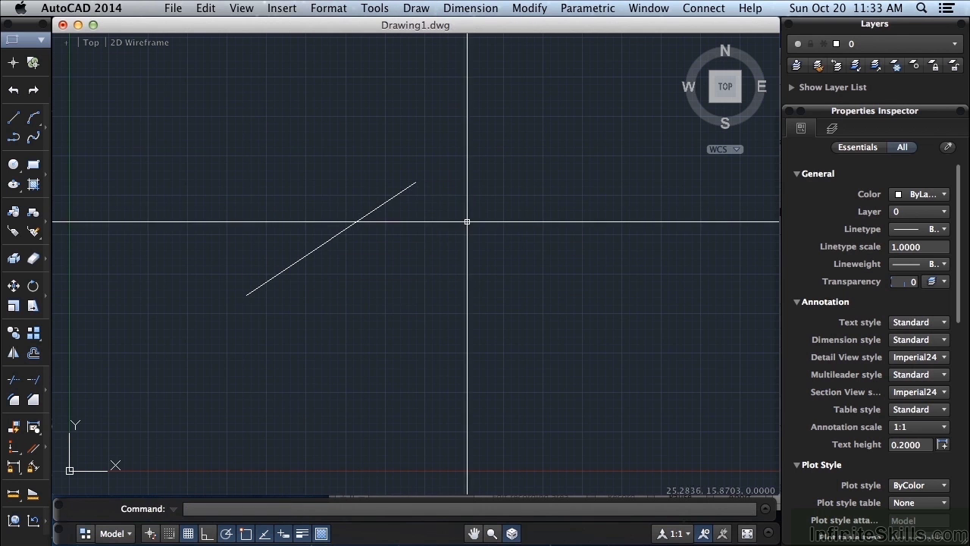
click(419, 9)
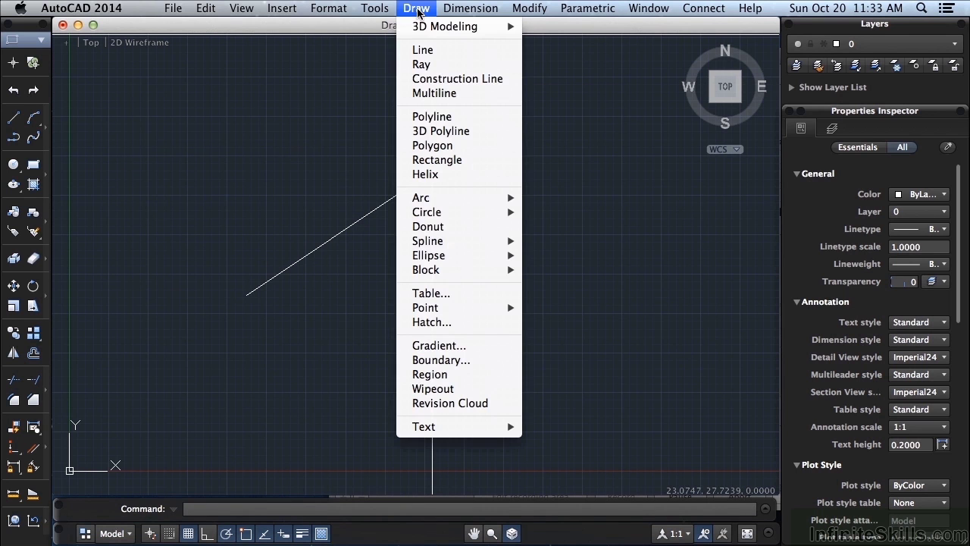
click(423, 50)
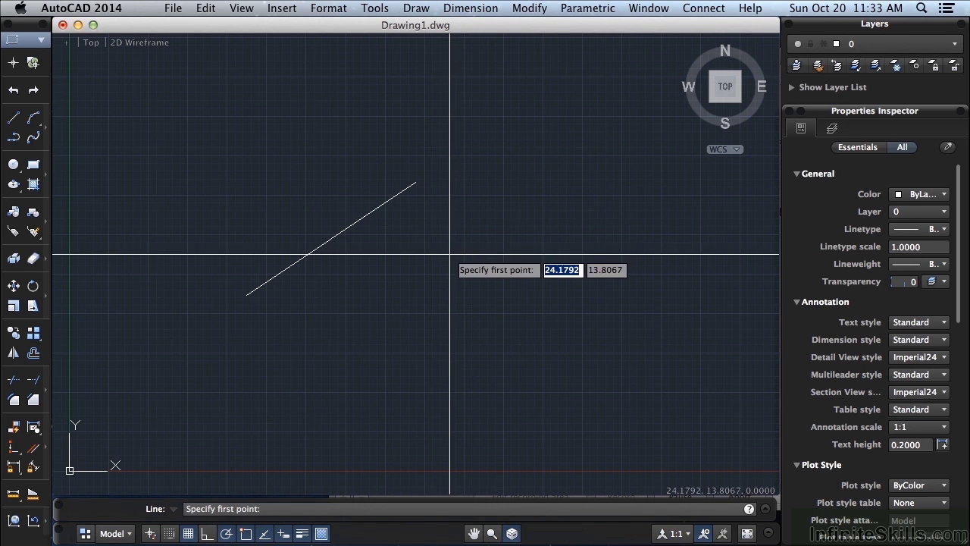
click(380, 309)
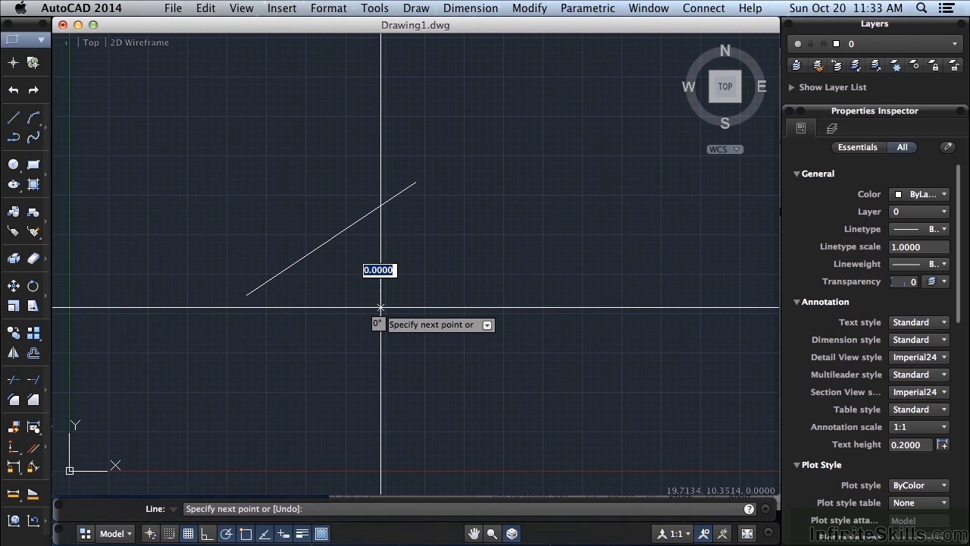
click(542, 188)
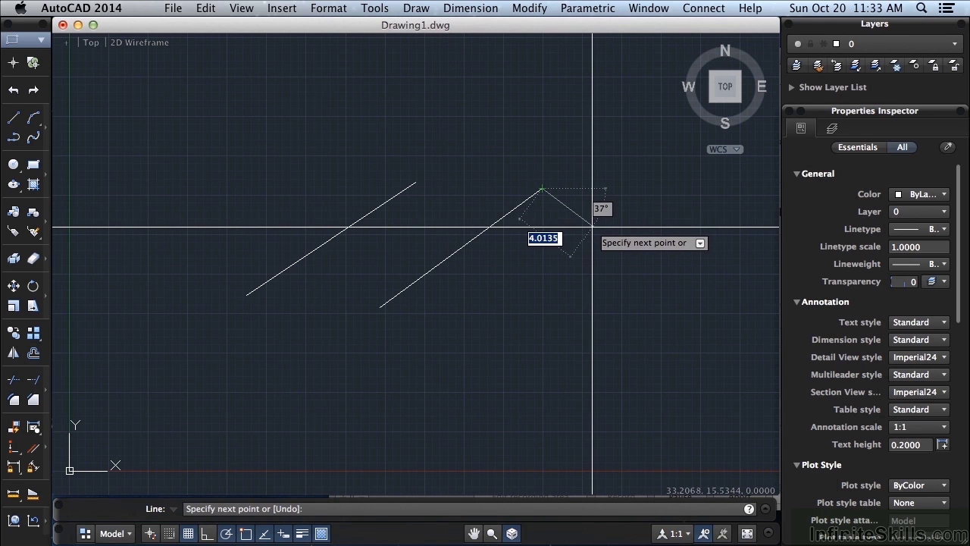
key(Return)
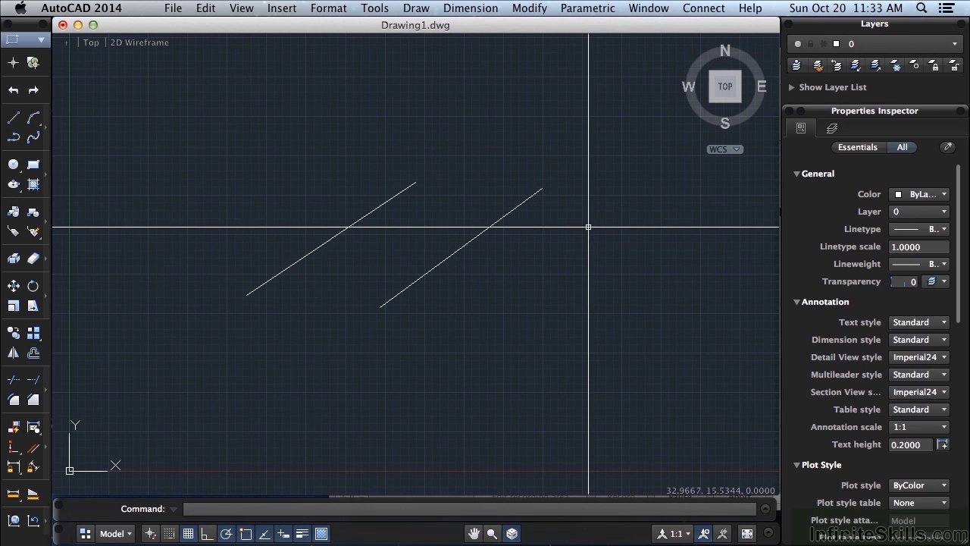
Add a 12.9428 aligned dimension along the left diagonal line
click(457, 10)
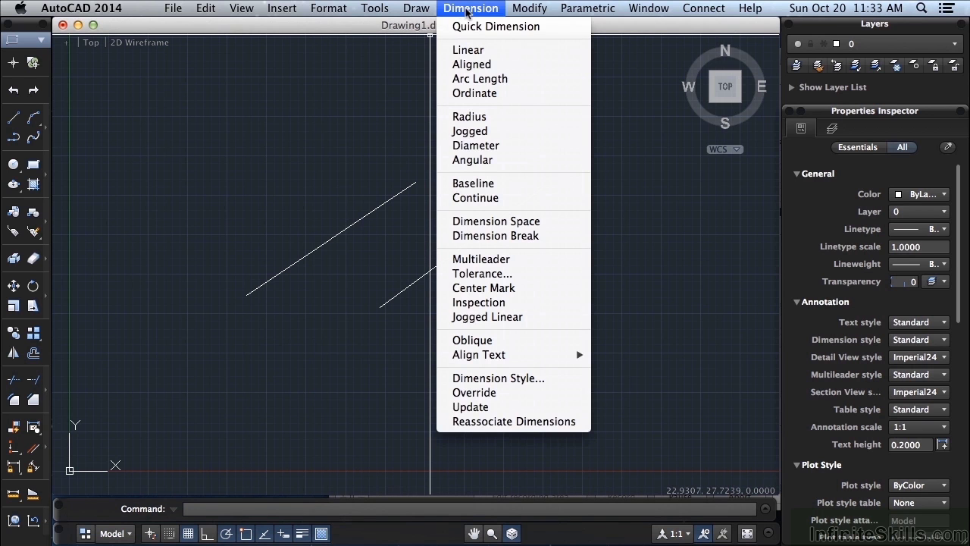
click(473, 65)
click(248, 295)
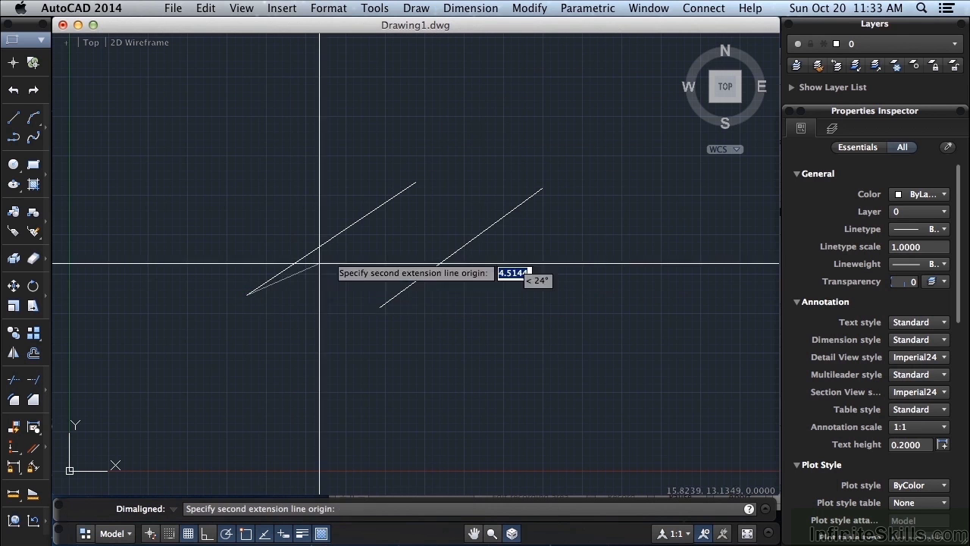
click(415, 183)
click(331, 180)
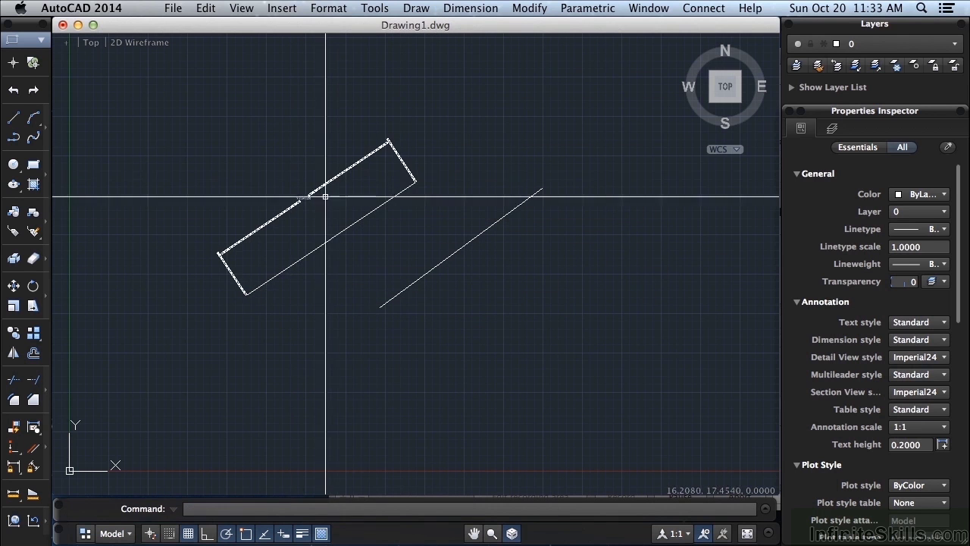
Zoom the view out and bring up the Modify menu
scroll(326, 196, up, 5)
scroll(318, 201, down, 7)
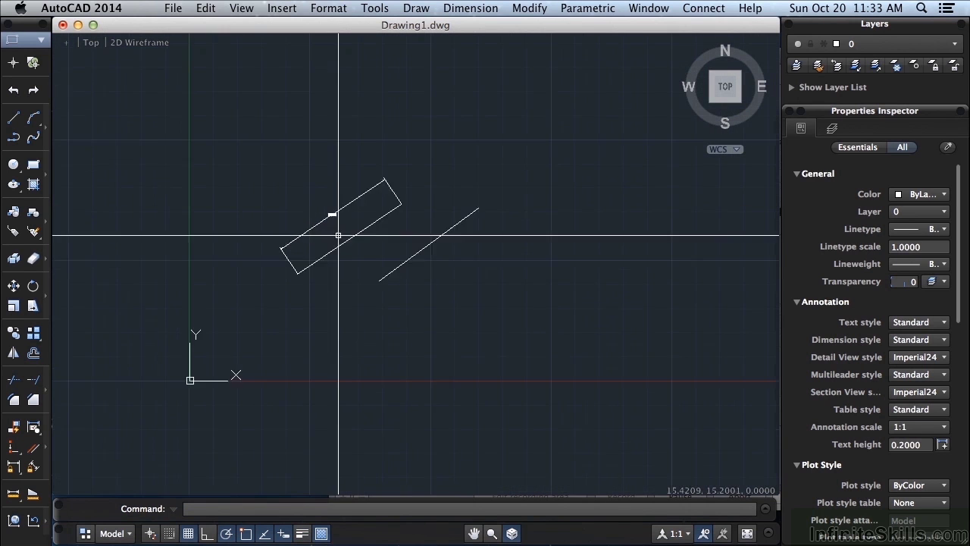
scroll(338, 235, down, 2)
click(470, 9)
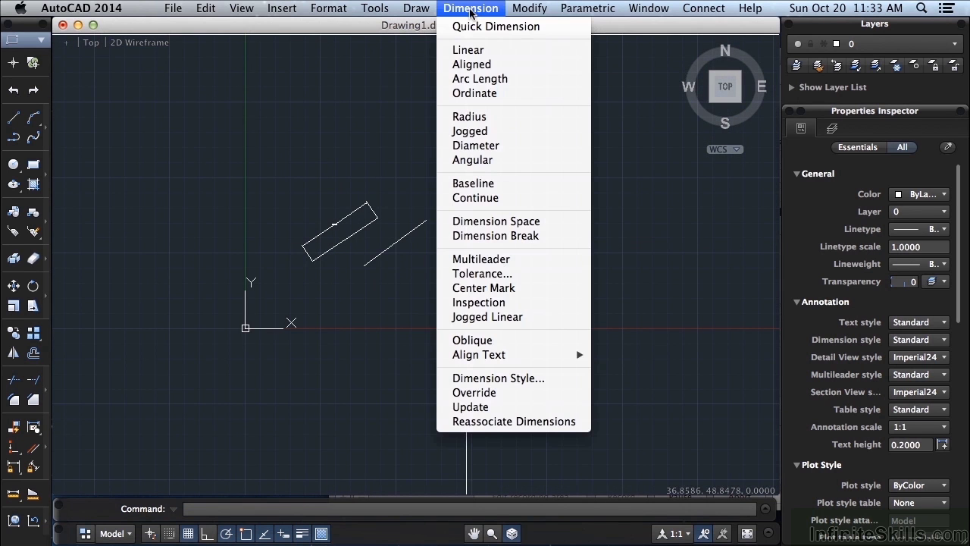
mouse_move(530, 9)
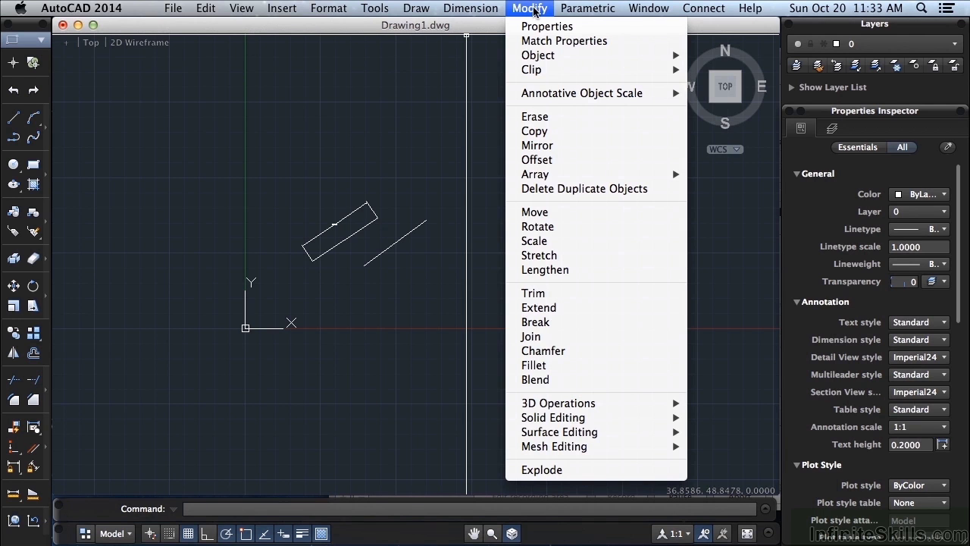
Scan the Modify, Parametric, Window, Connect and Help menus, glance at File, then close it
mouse_move(584, 15)
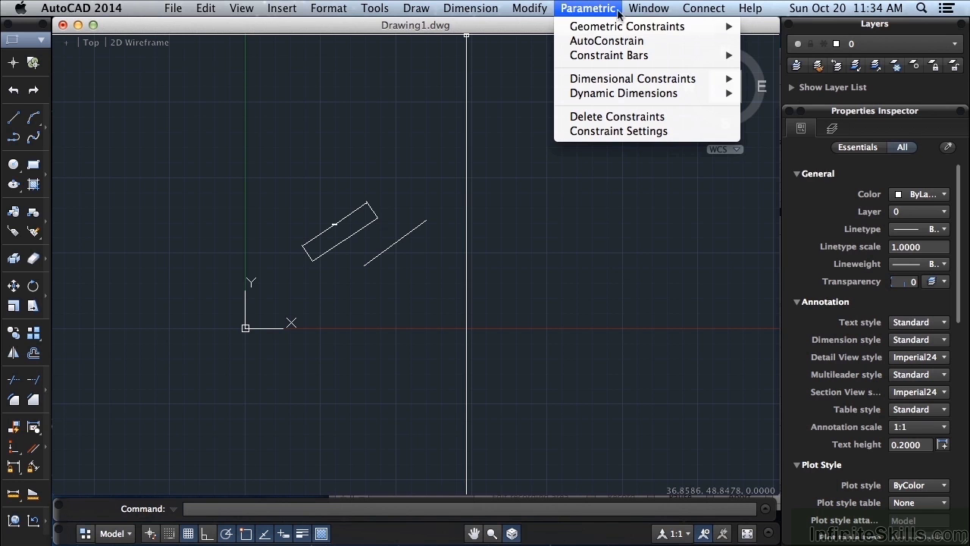
mouse_move(641, 13)
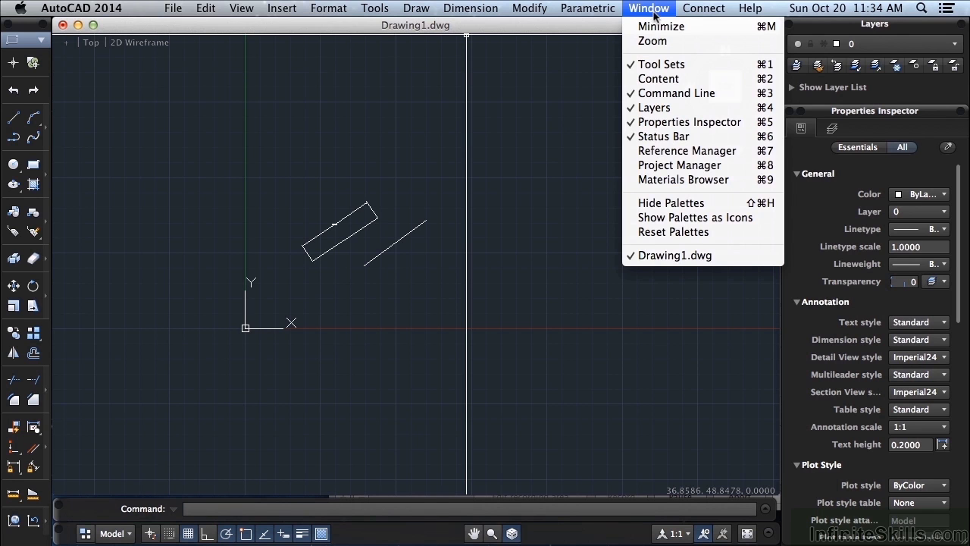
mouse_move(705, 13)
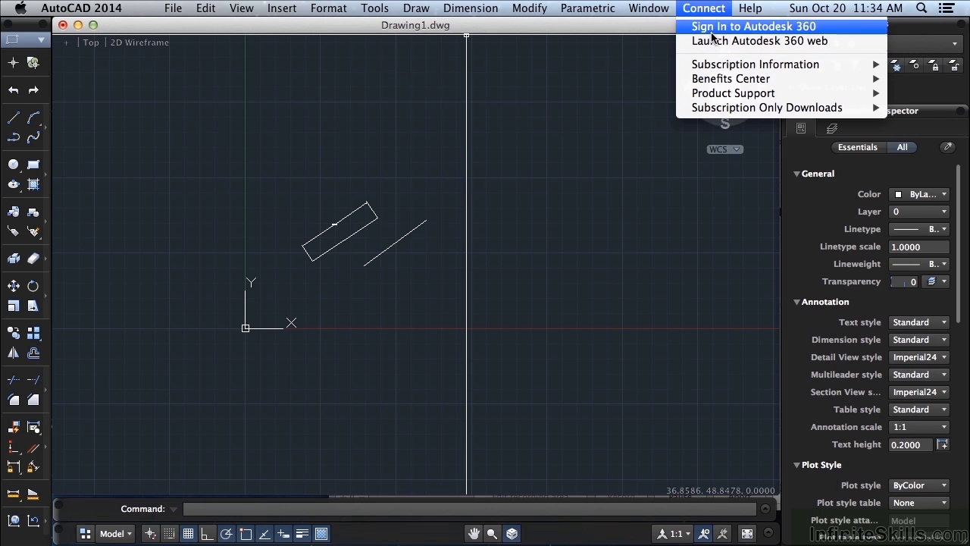
mouse_move(747, 15)
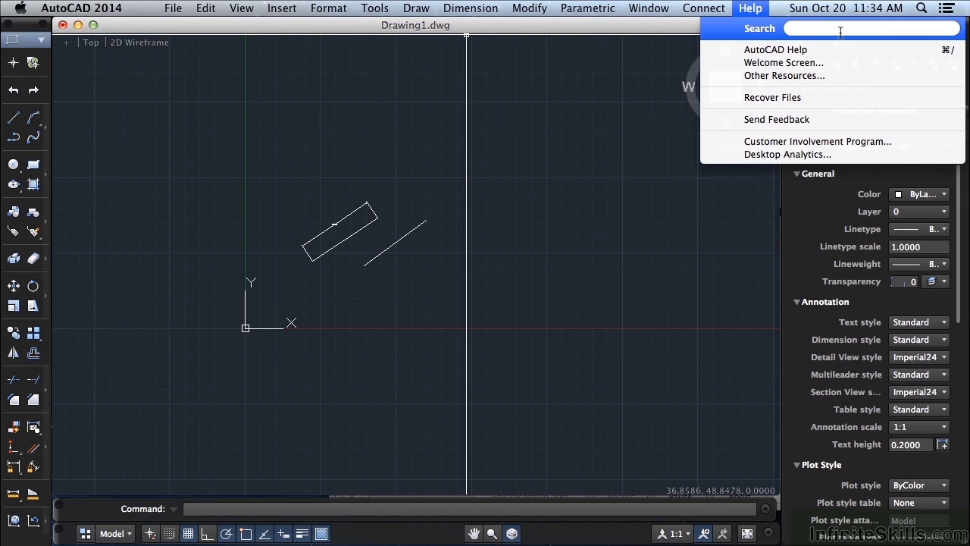
click(563, 129)
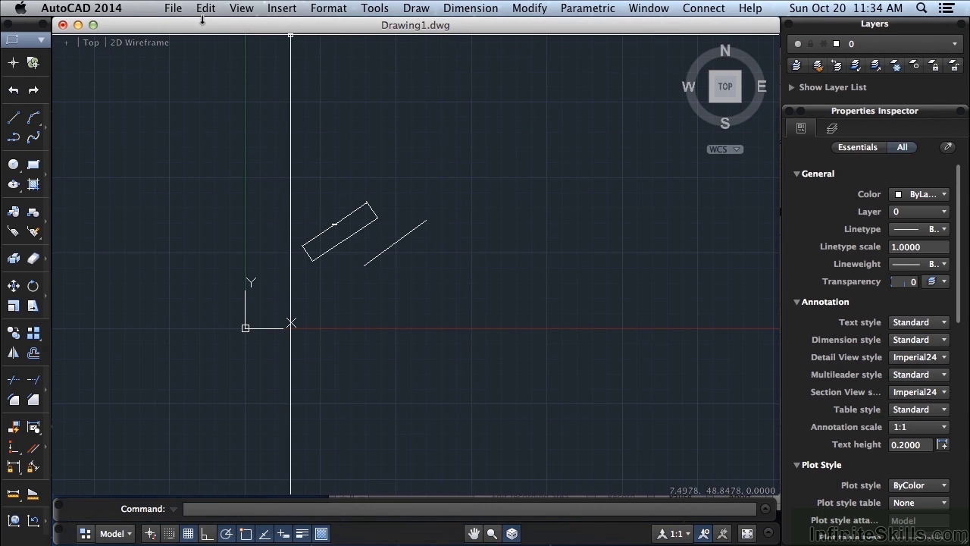
click(181, 11)
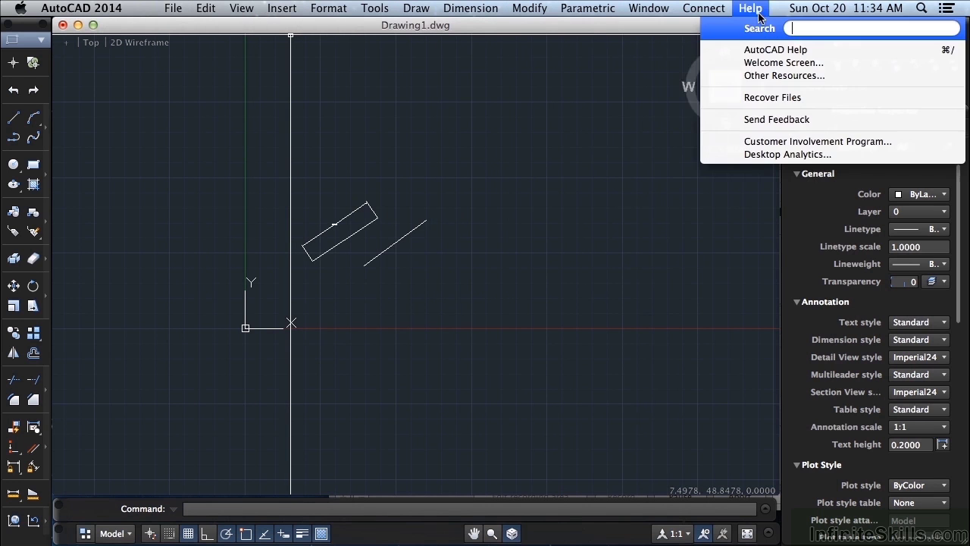
click(528, 149)
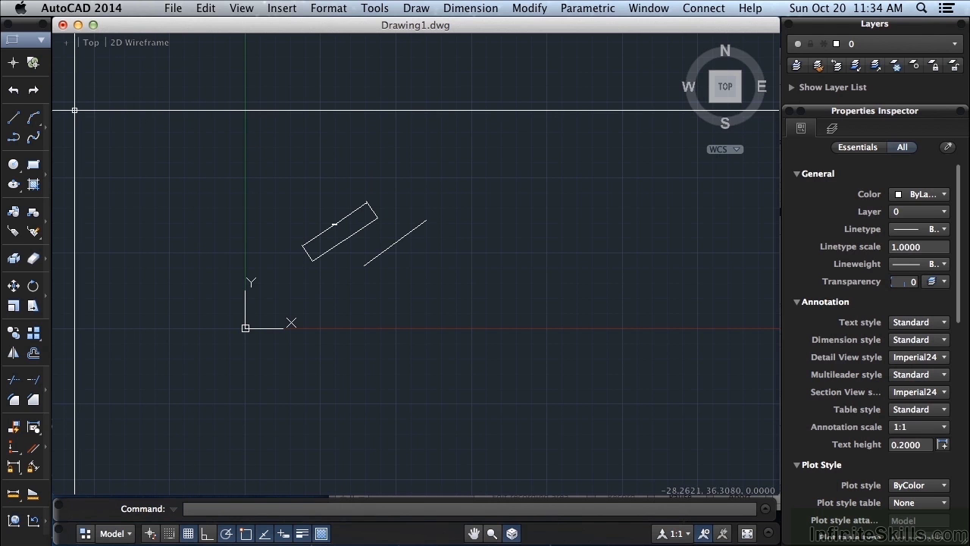
Unisolate the layers through Format > Layer Tools so all objects show
click(43, 41)
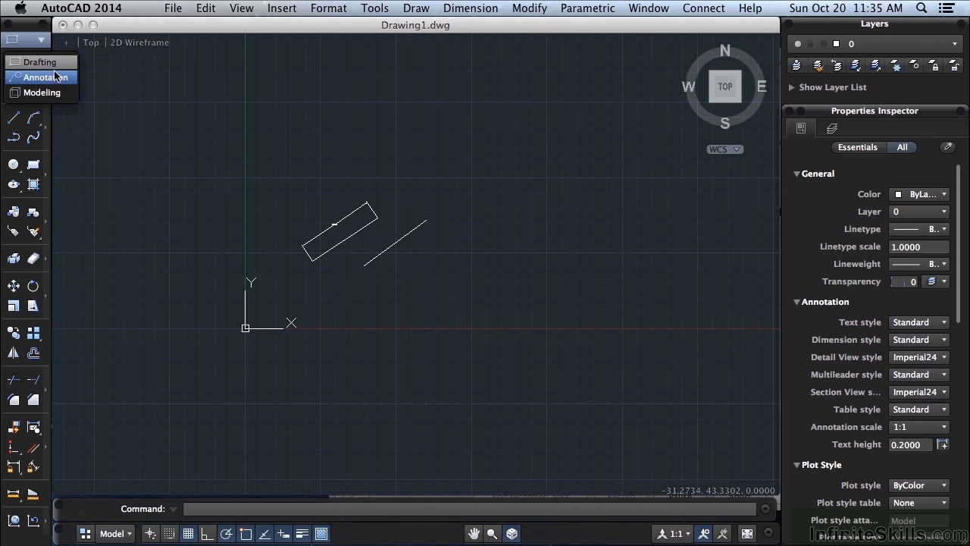
click(53, 77)
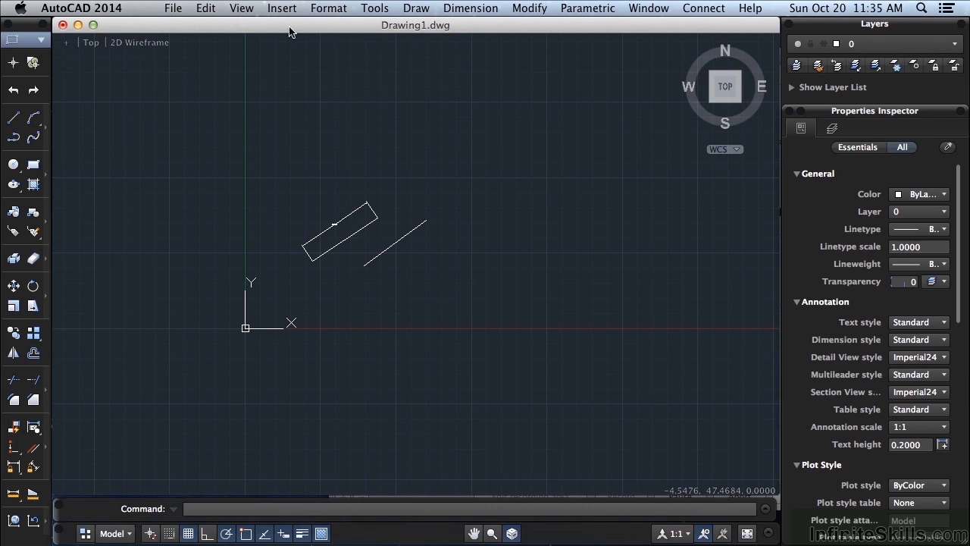
click(321, 15)
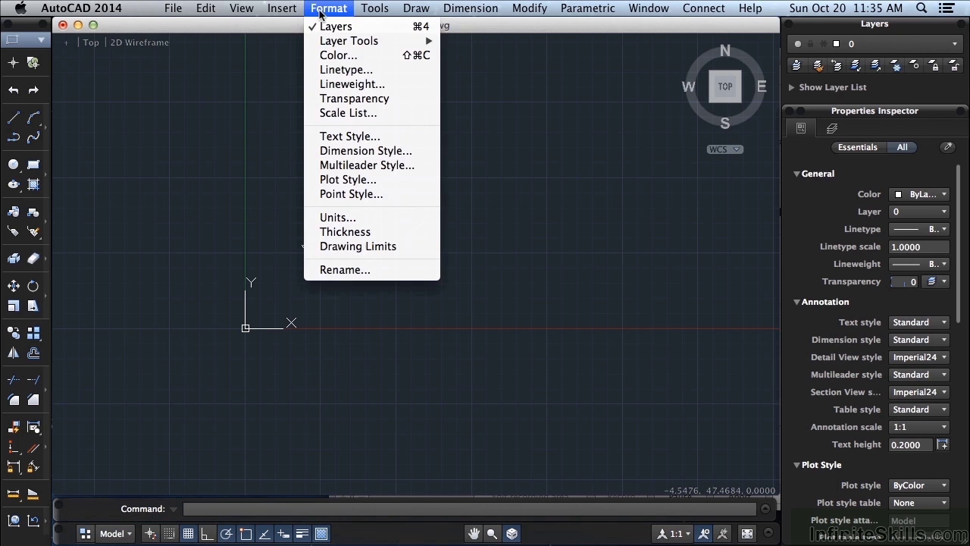
mouse_move(363, 42)
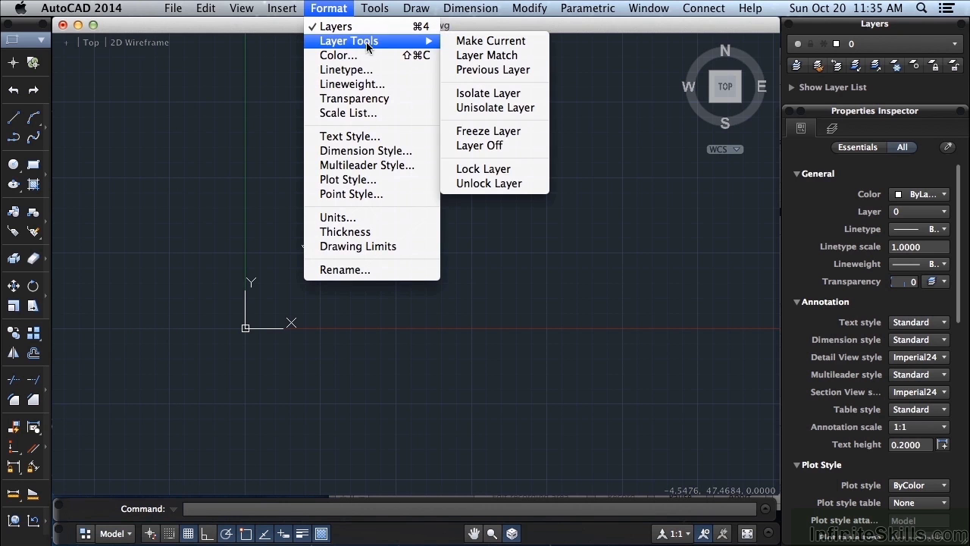
click(457, 111)
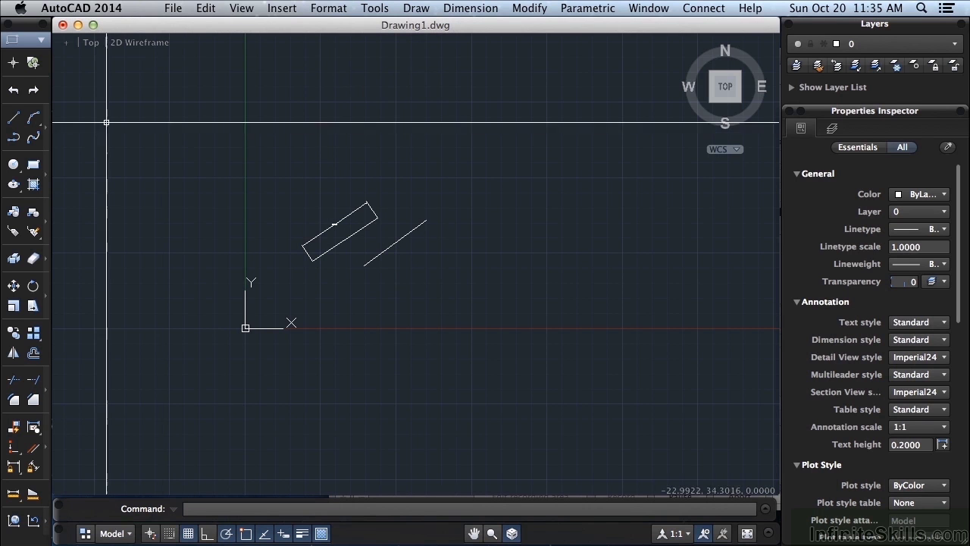
Draw a short, gently rising line at the upper left of the rectangle
click(18, 121)
click(211, 187)
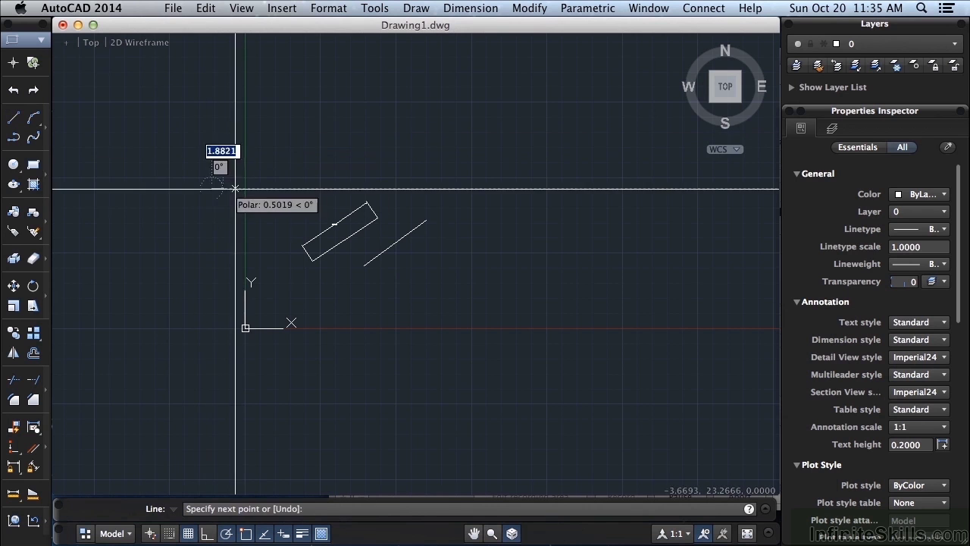
click(307, 173)
key(Return)
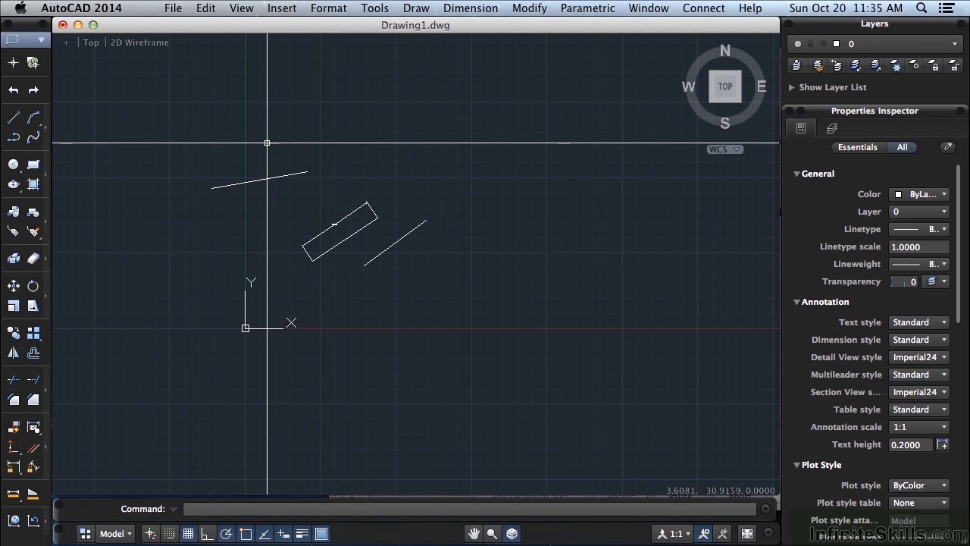
click(42, 41)
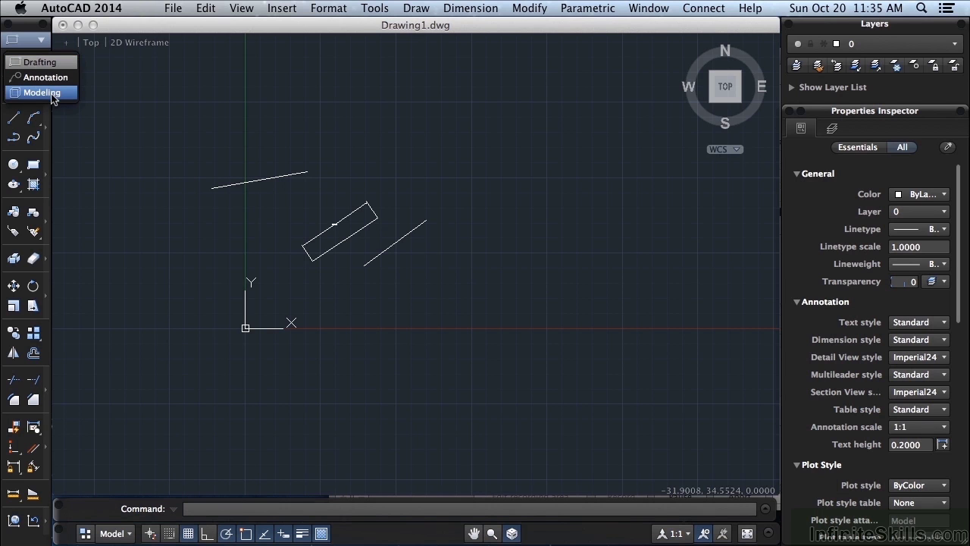
Switch to the Modeling workspace and draw a 3D box right of the lines
click(54, 96)
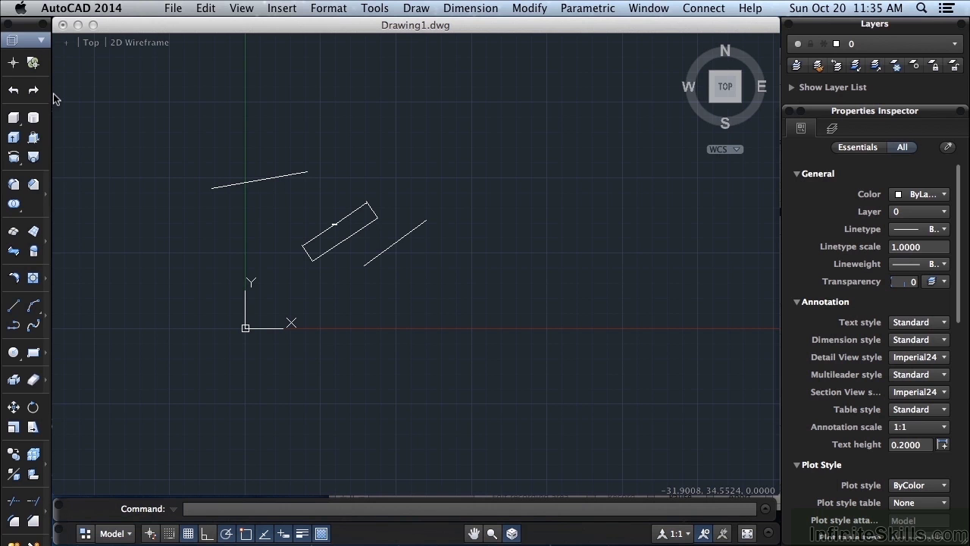
click(13, 119)
click(455, 287)
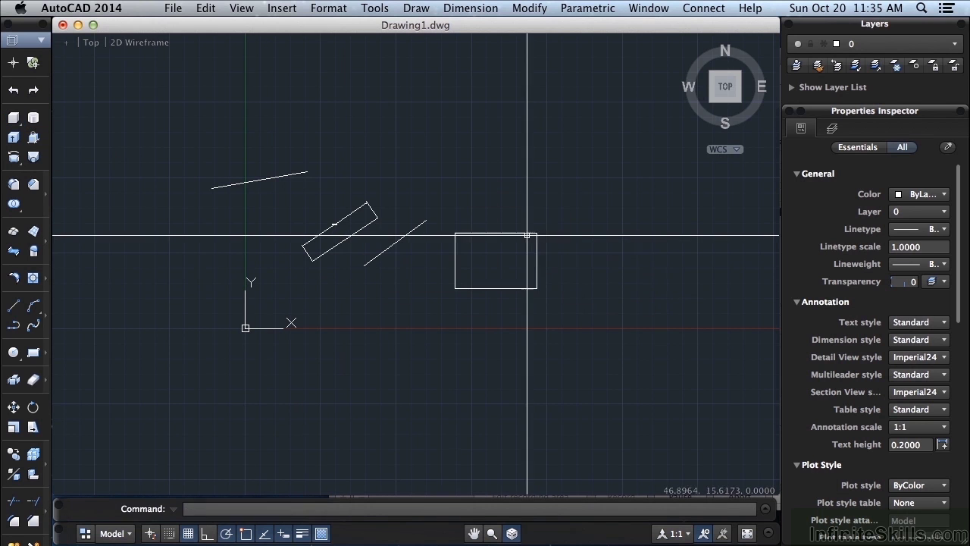
click(527, 235)
shift+middle_drag(518, 258, 527, 238)
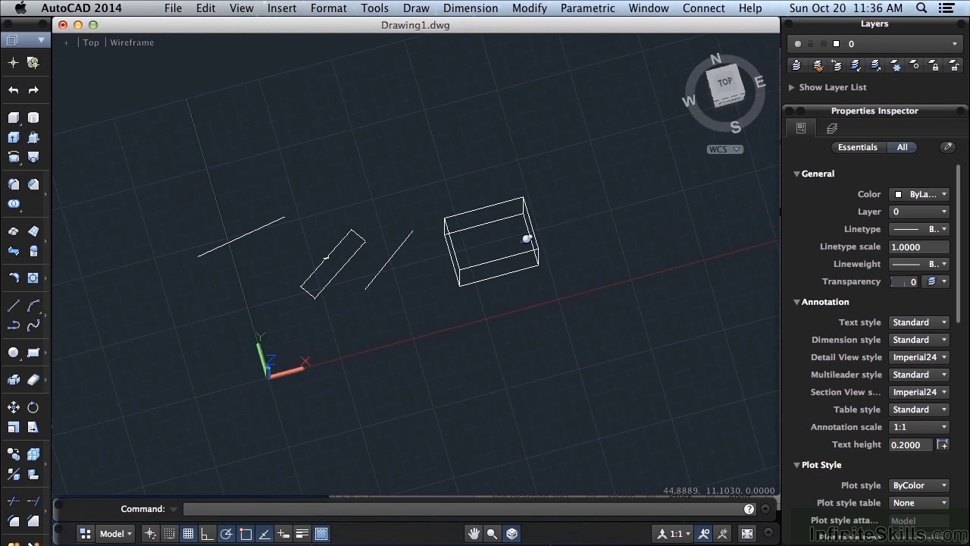
click(527, 239)
Return to the World top view with PLAN > World
text(plan)
key(Return)
text(w)
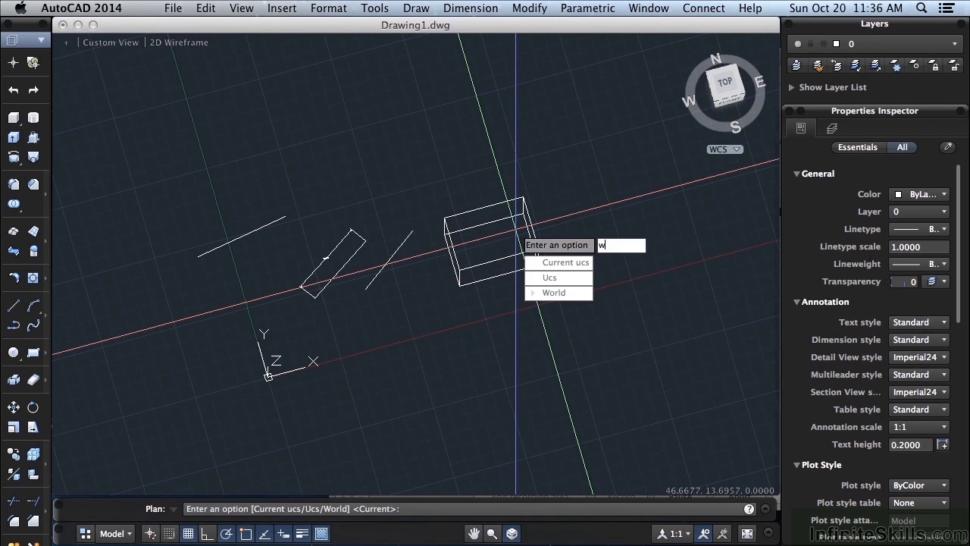
key(Return)
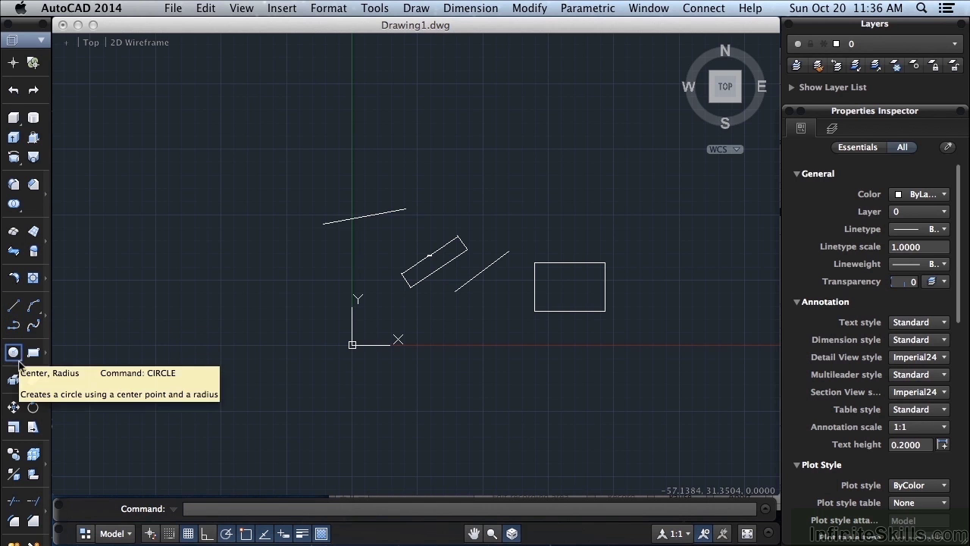
Switch to Annotation, crossing-select the upper line and rotated rectangle, then clear the selection
click(48, 46)
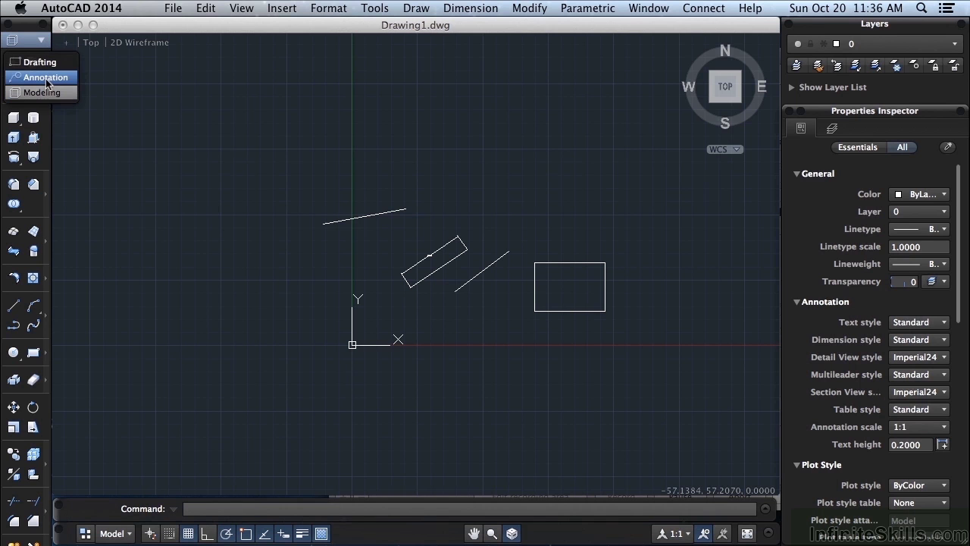
click(46, 79)
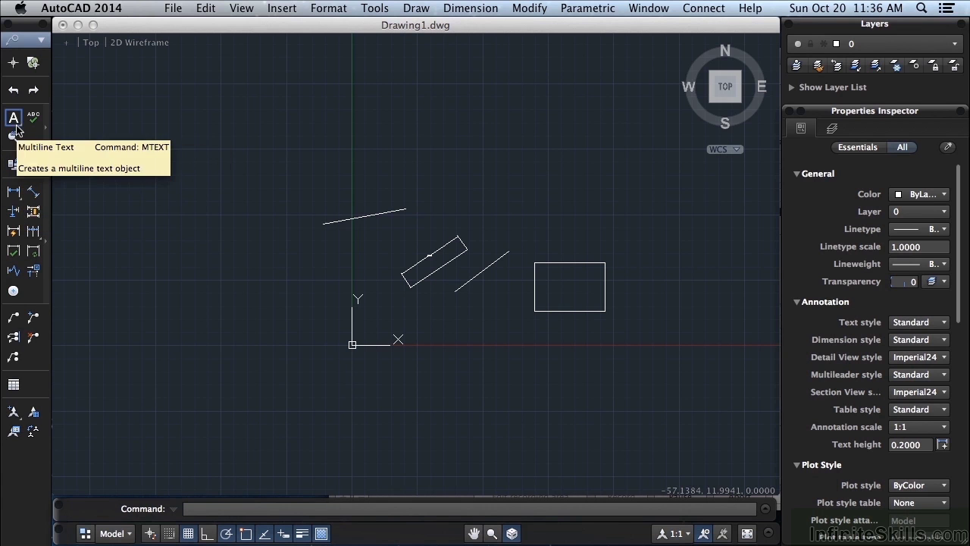
click(14, 65)
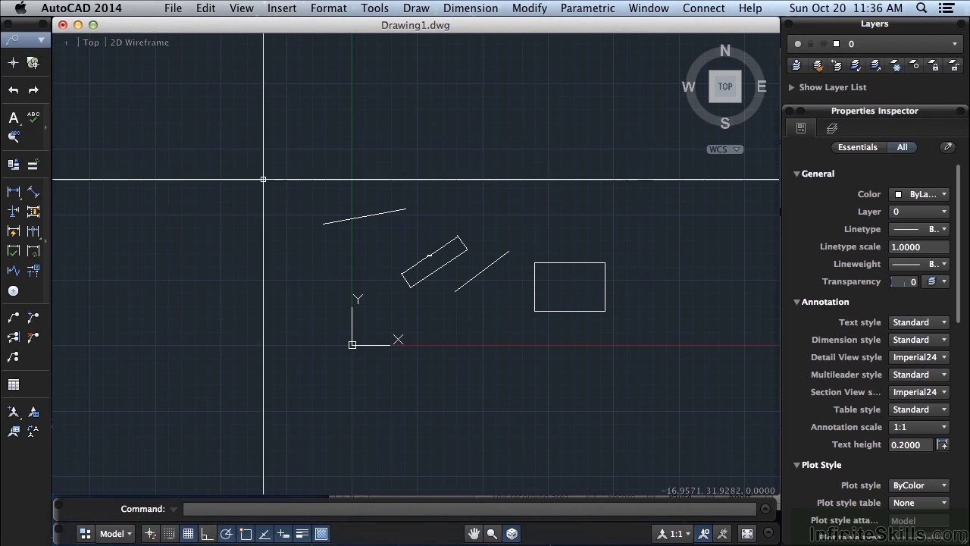
click(445, 184)
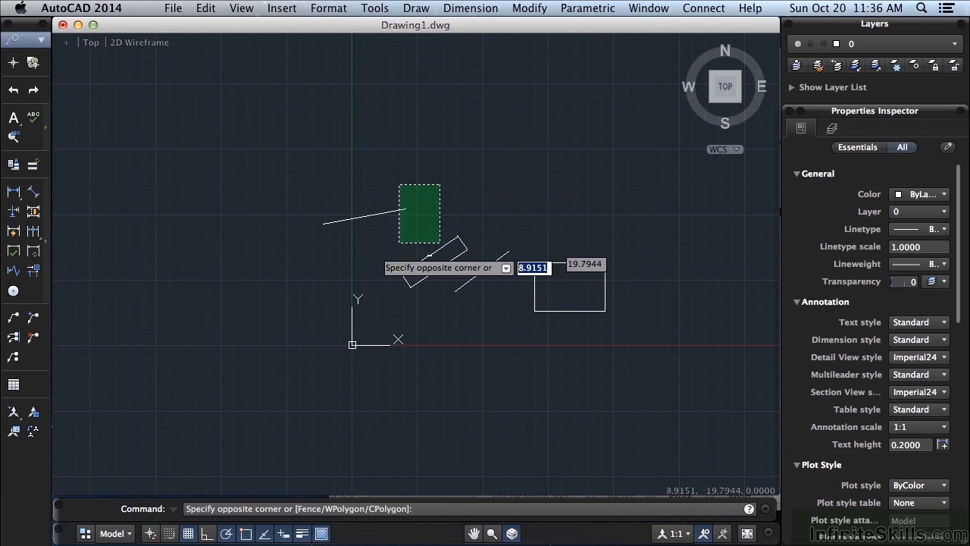
click(270, 308)
key(Escape)
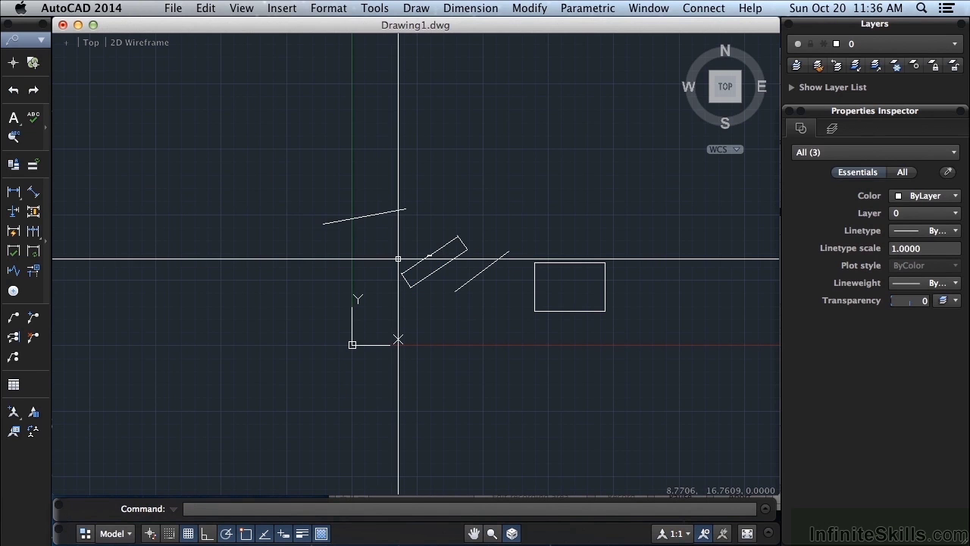
Choose Drafting from the workspace dropdown, reopening the list to confirm it
click(39, 38)
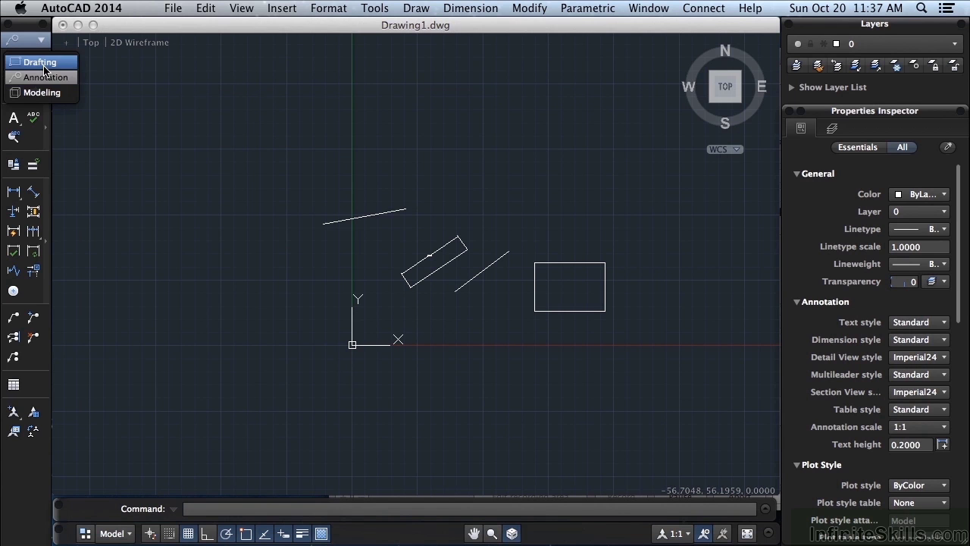
click(42, 63)
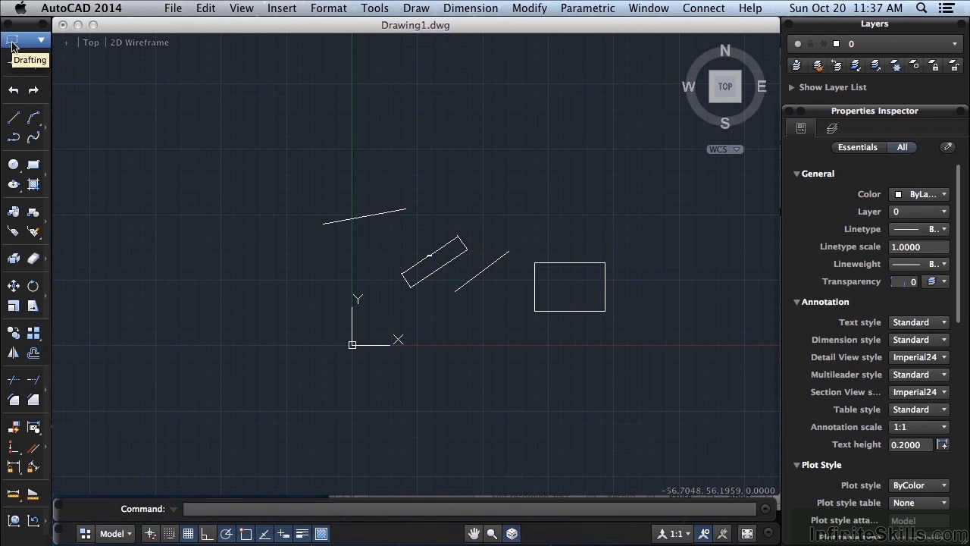
click(42, 42)
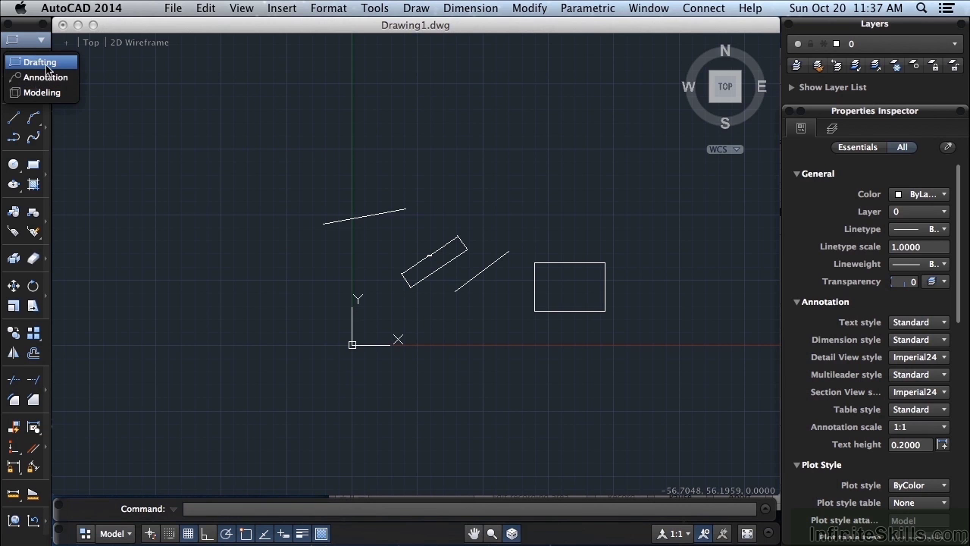
click(40, 62)
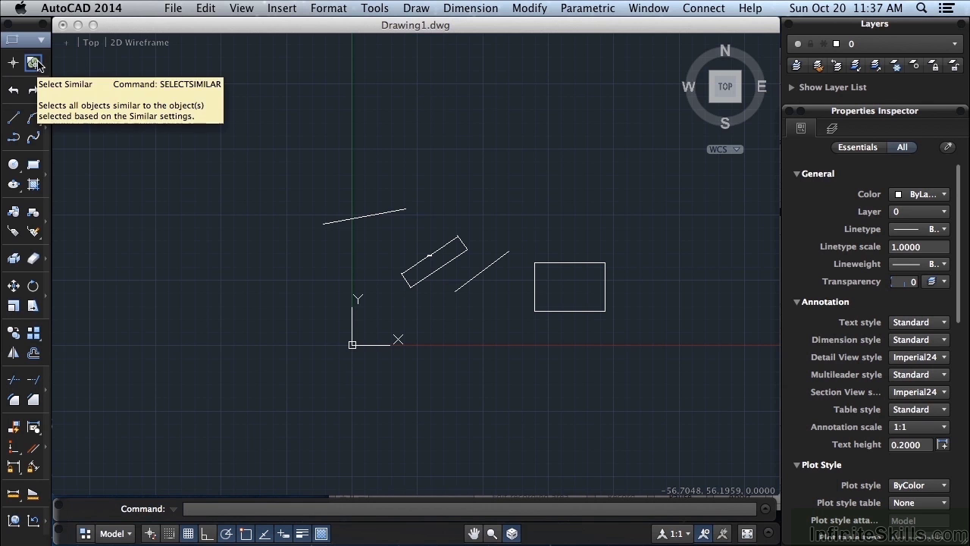